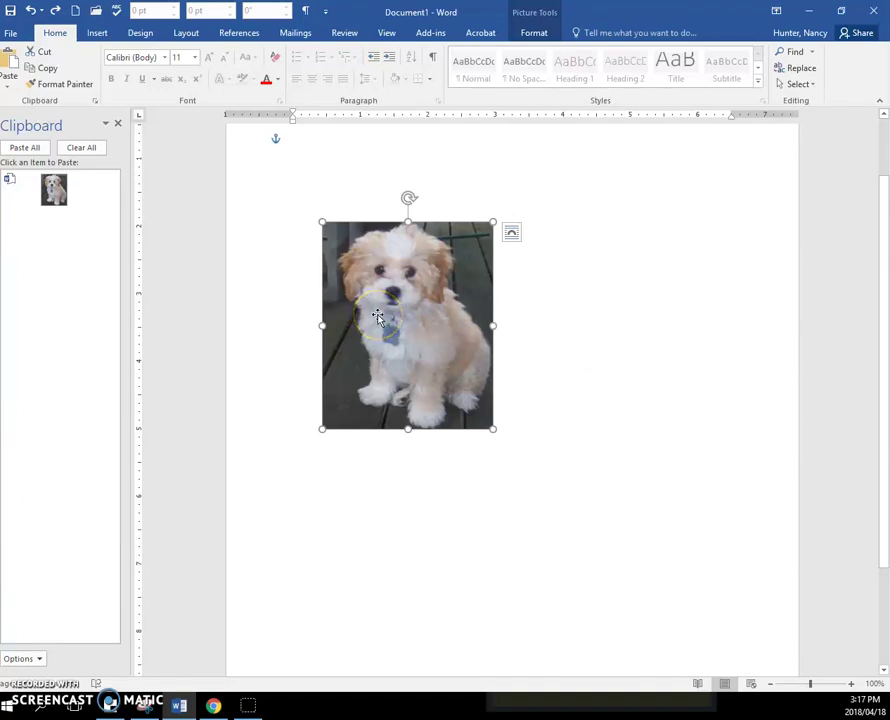
- Bring up the Picture Tools Format options for the selected puppy photo
click(97, 33)
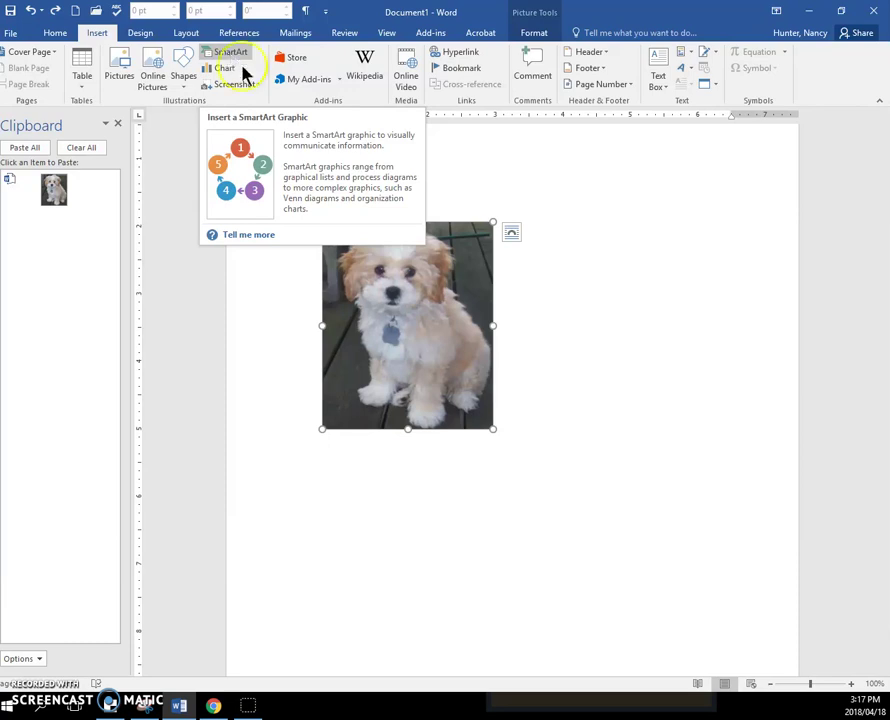
click(551, 16)
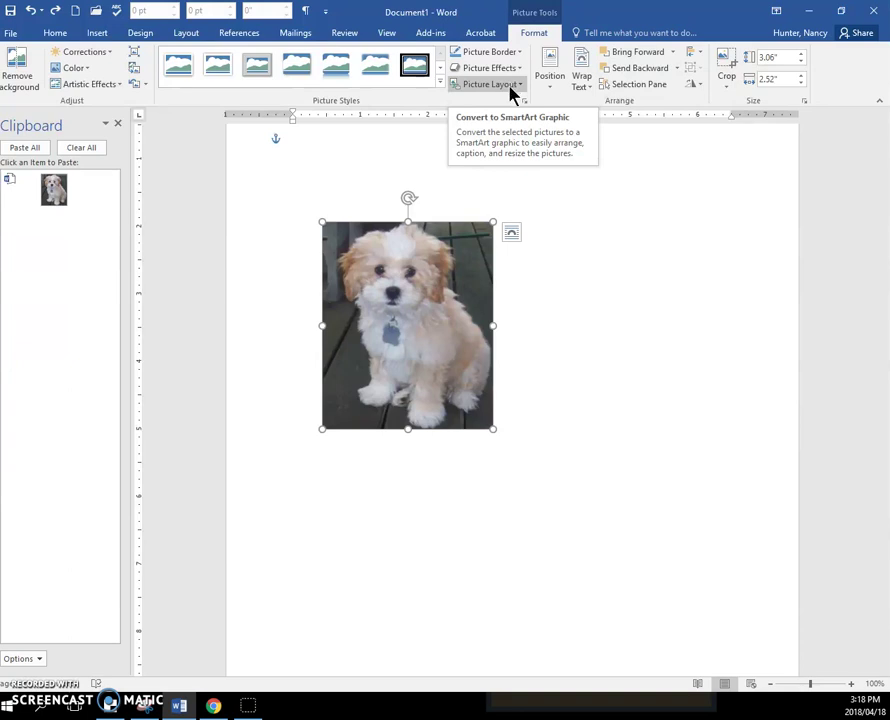
- Apply the Circular Picture Callout layout to the puppy photo with the caption 'Cody'
click(511, 88)
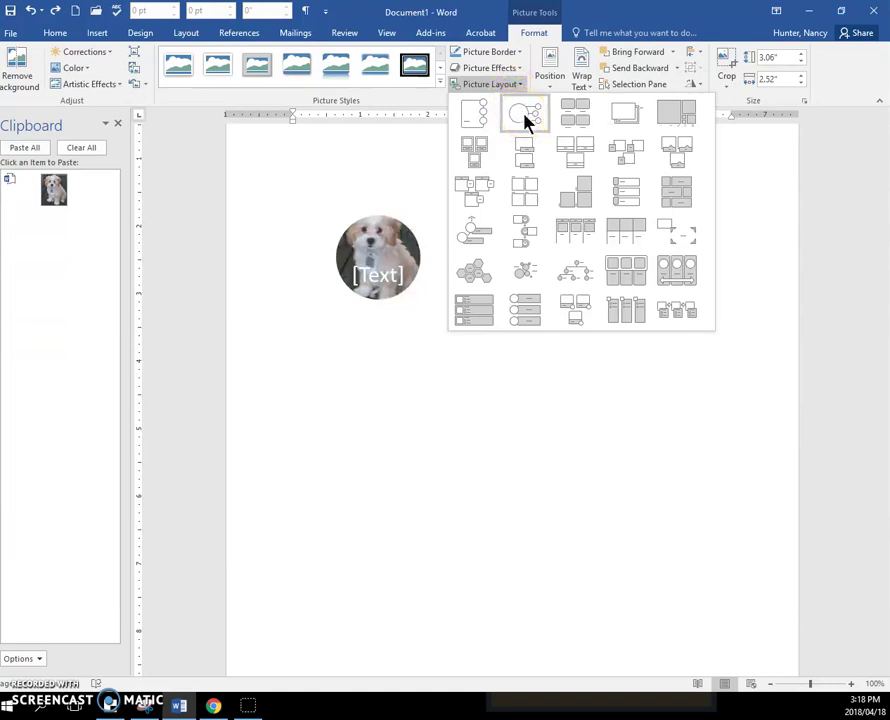
click(526, 118)
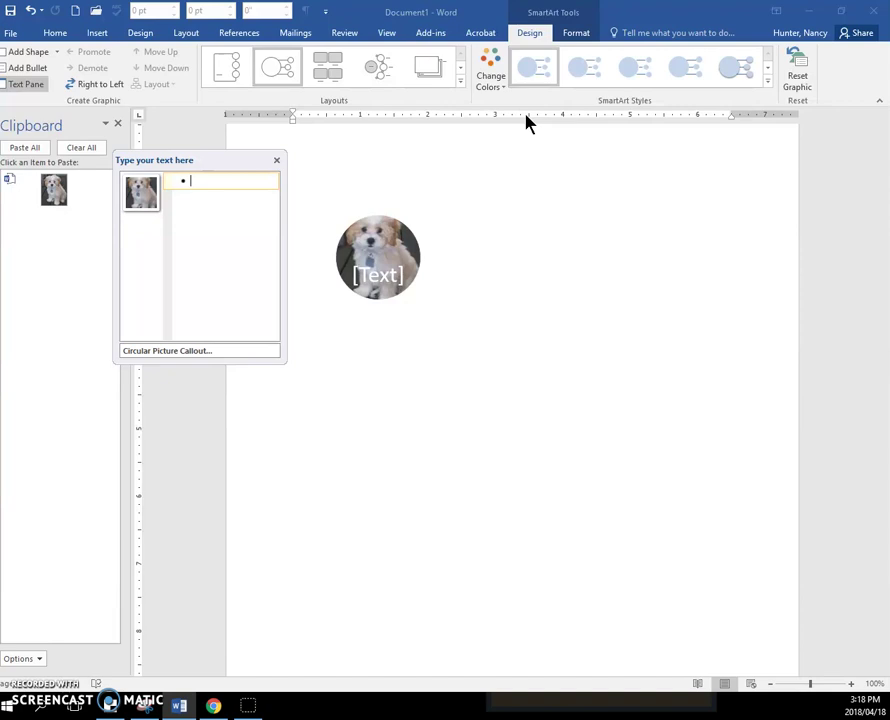
text(Cody)
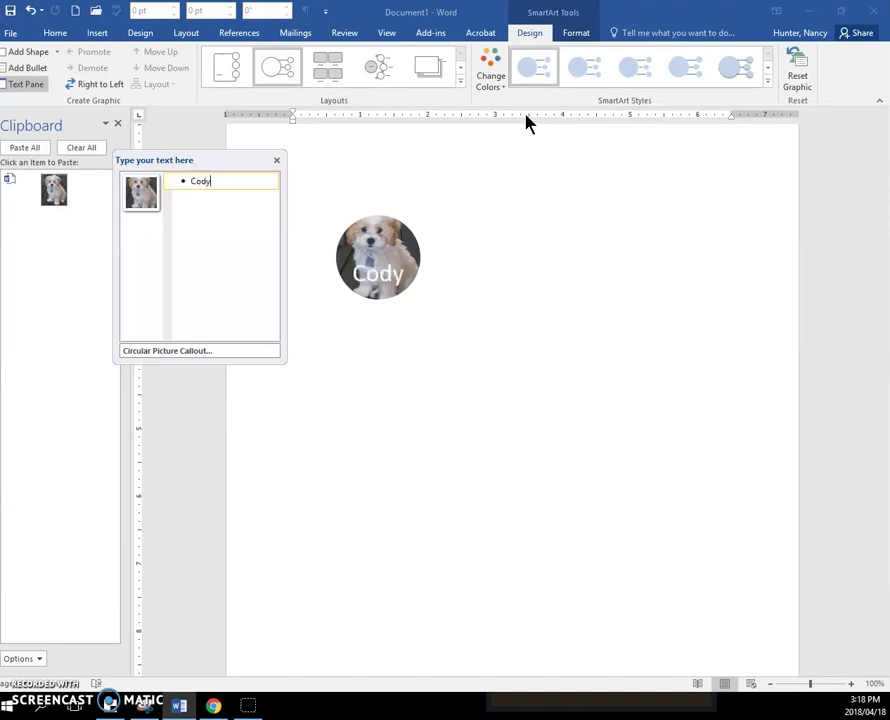
click(613, 275)
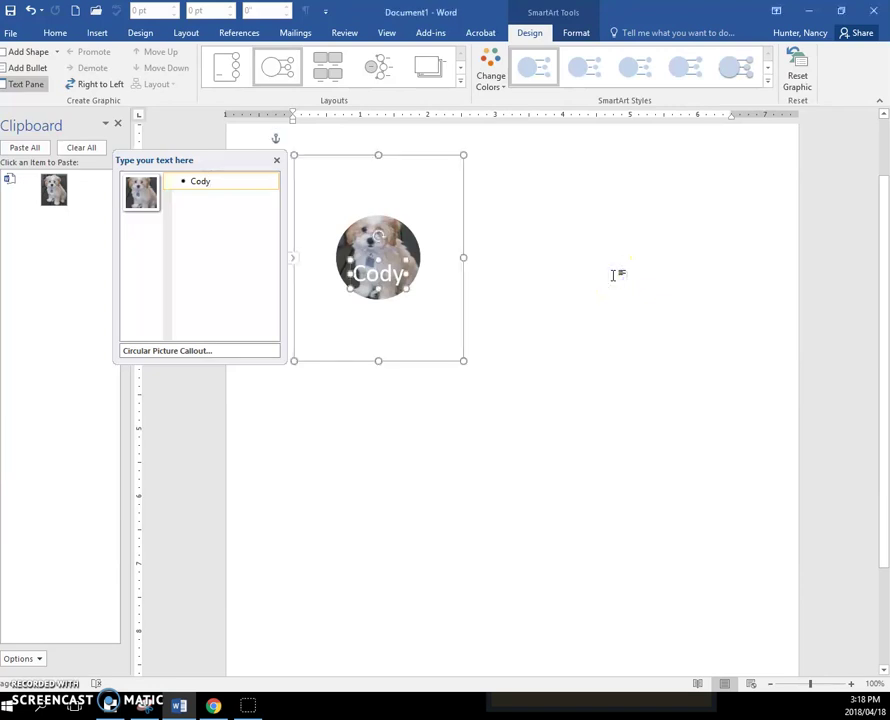
- Reset the Cody SmartArt graphic to its default look and drag its frame larger
click(399, 231)
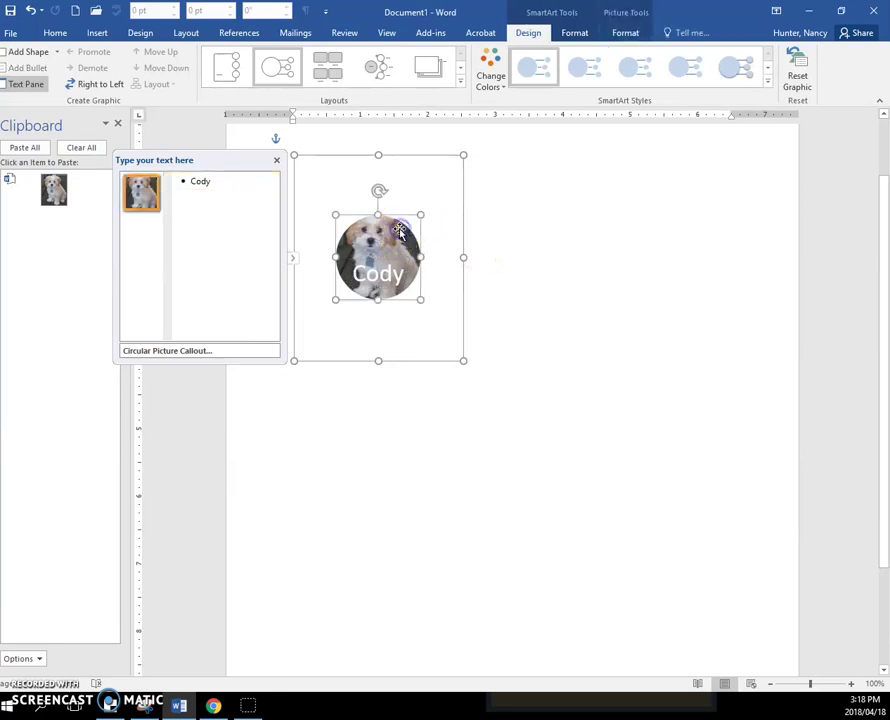
click(795, 76)
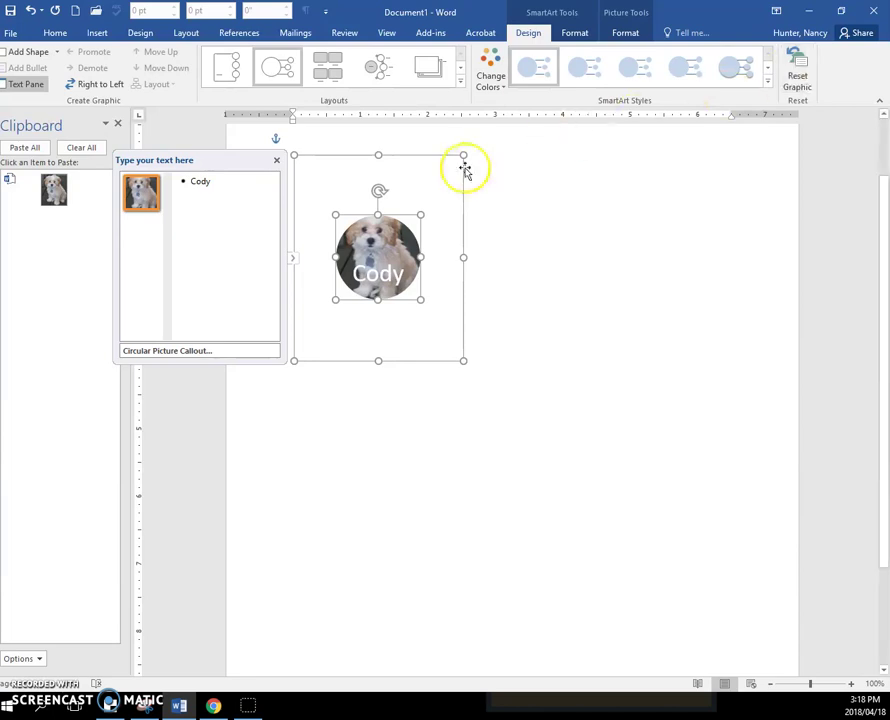
mouse_move(397, 240)
mouse_down()
mouse_move(395, 260)
mouse_move(388, 237)
mouse_move(389, 252)
mouse_up()
drag(462, 361, 500, 383)
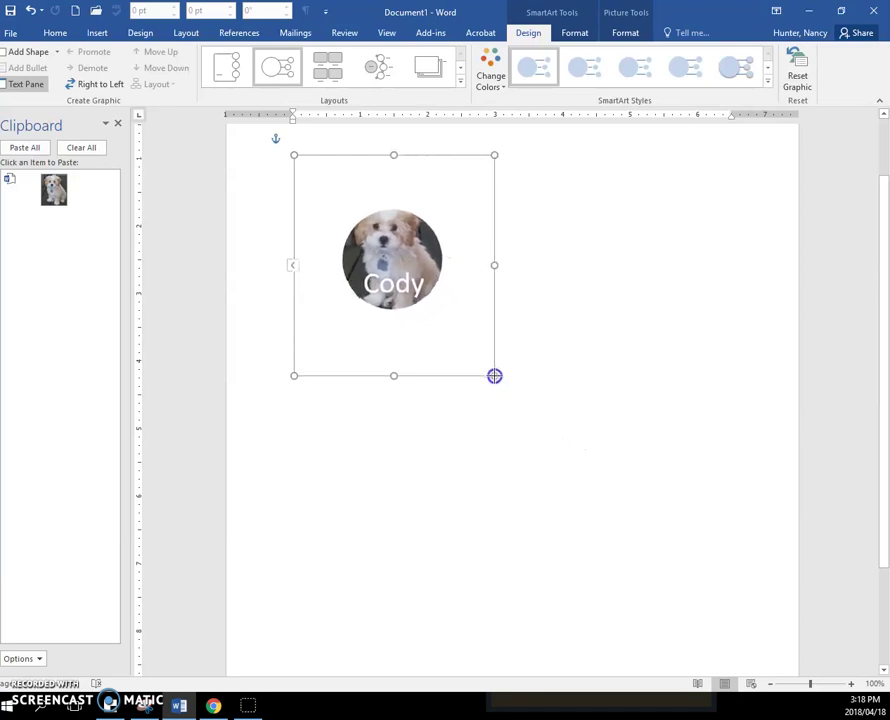
- Crop the Cody circle photo with Fit so the whole puppy shows inside
click(577, 264)
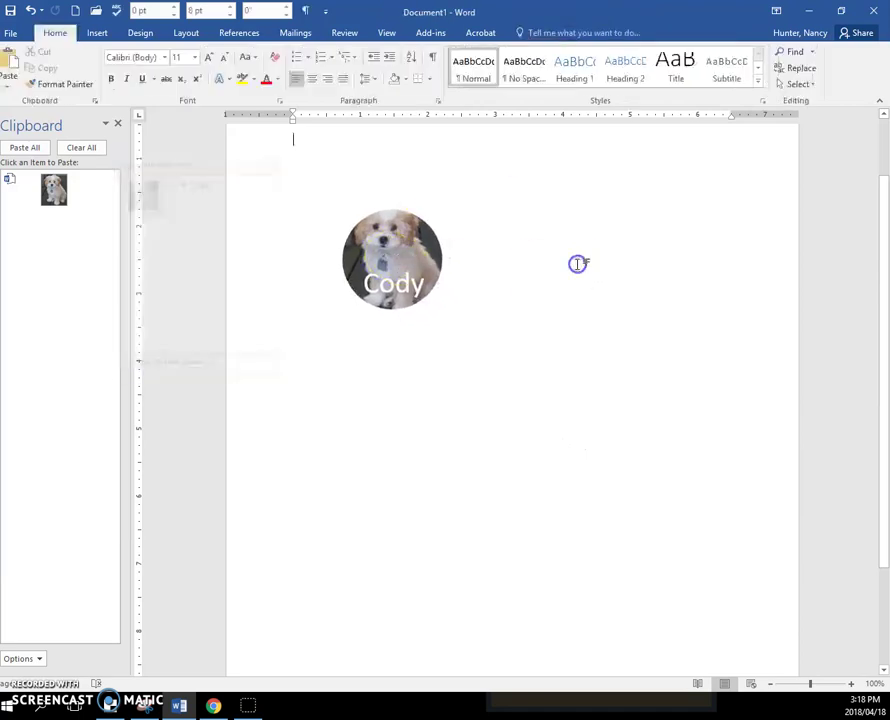
click(403, 237)
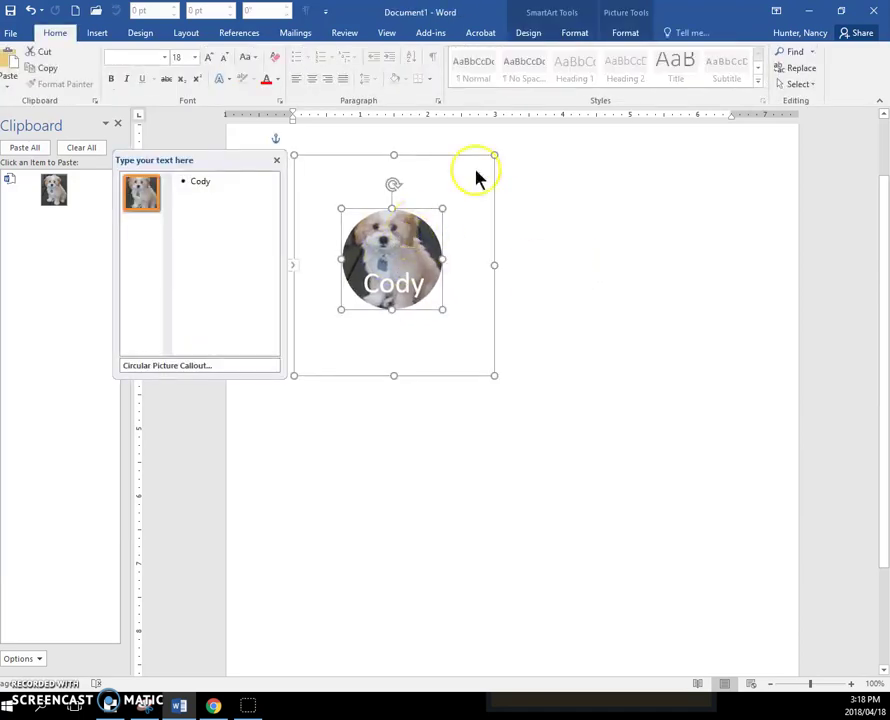
click(627, 30)
click(732, 89)
click(729, 89)
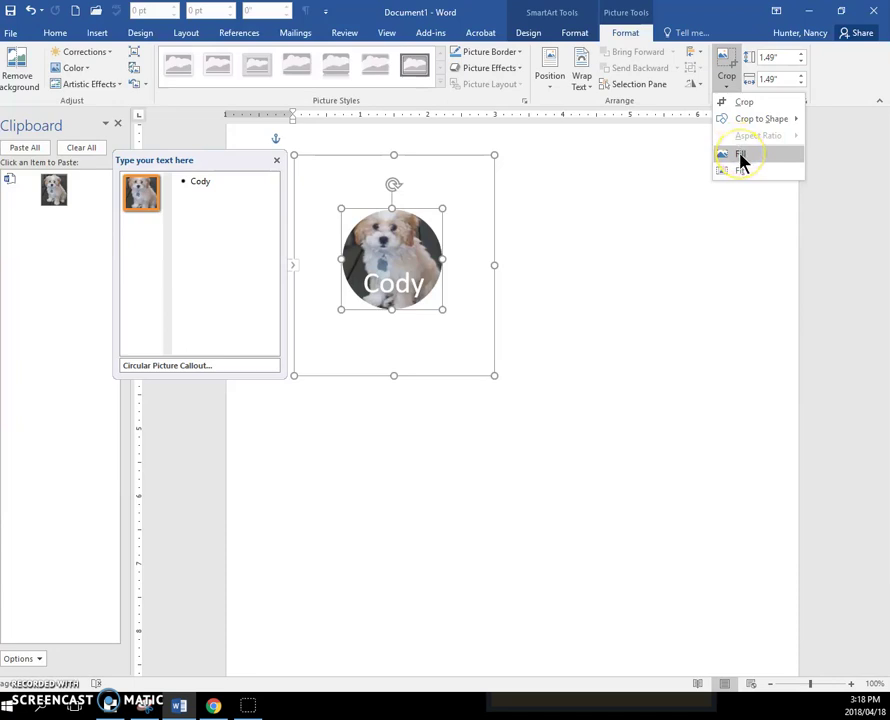
mouse_move(741, 171)
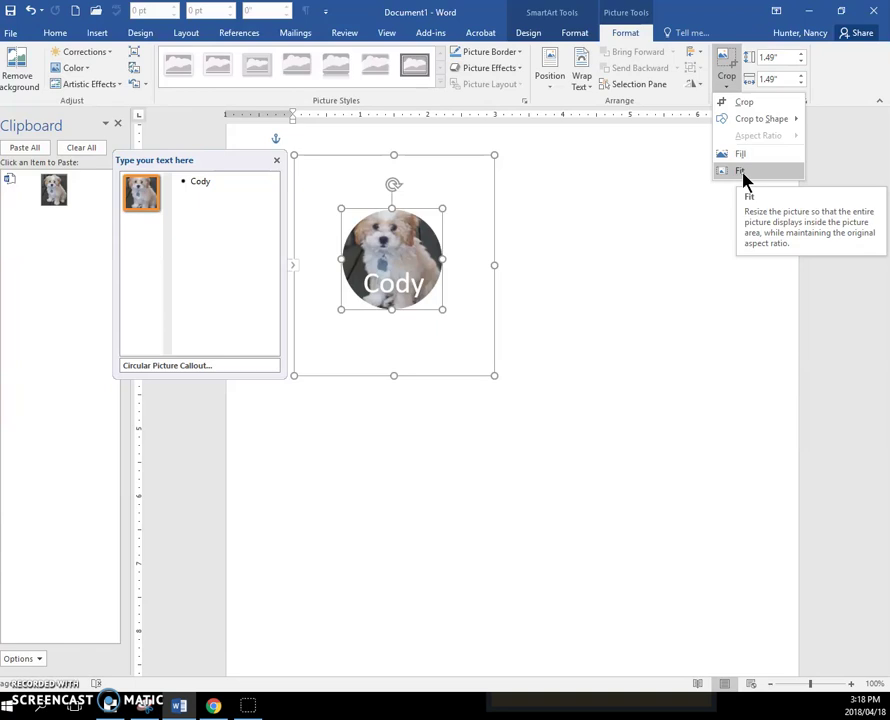
click(741, 172)
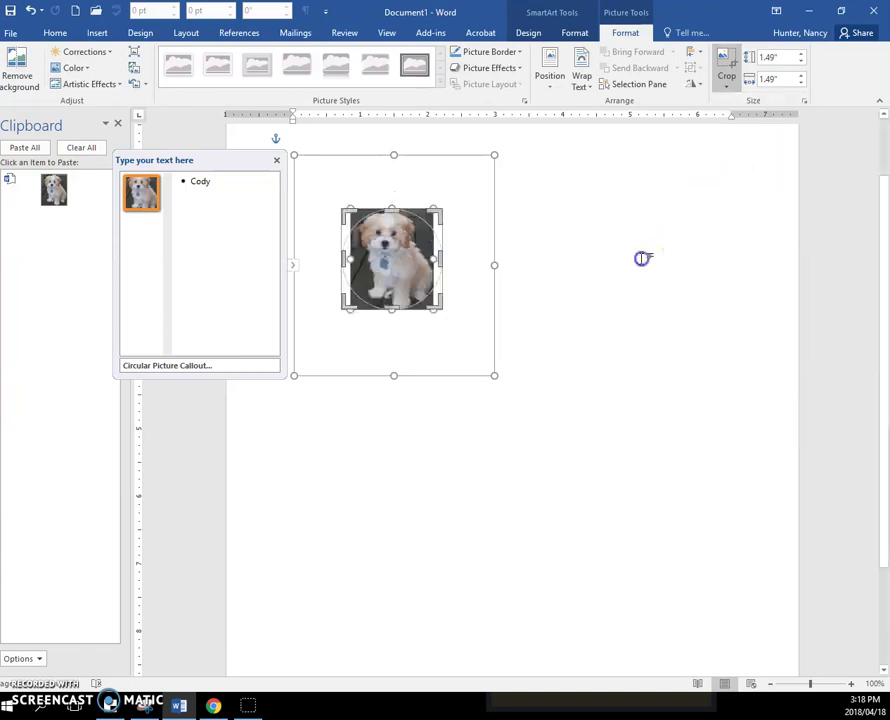
click(655, 330)
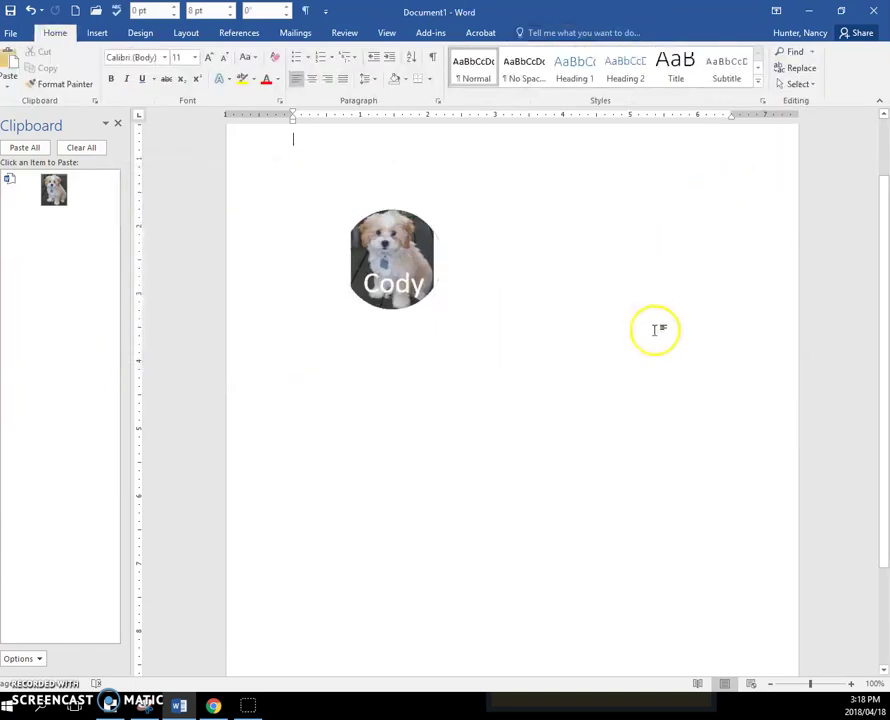
- Switch the crop to Fill and drag the photo to centre the dog in the circle
click(400, 252)
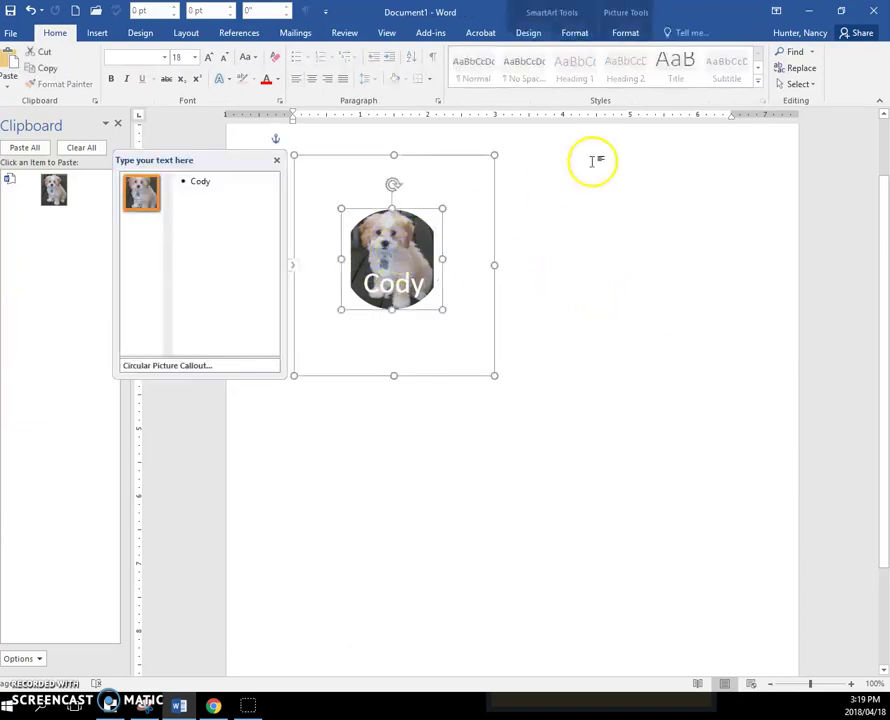
click(636, 32)
click(725, 85)
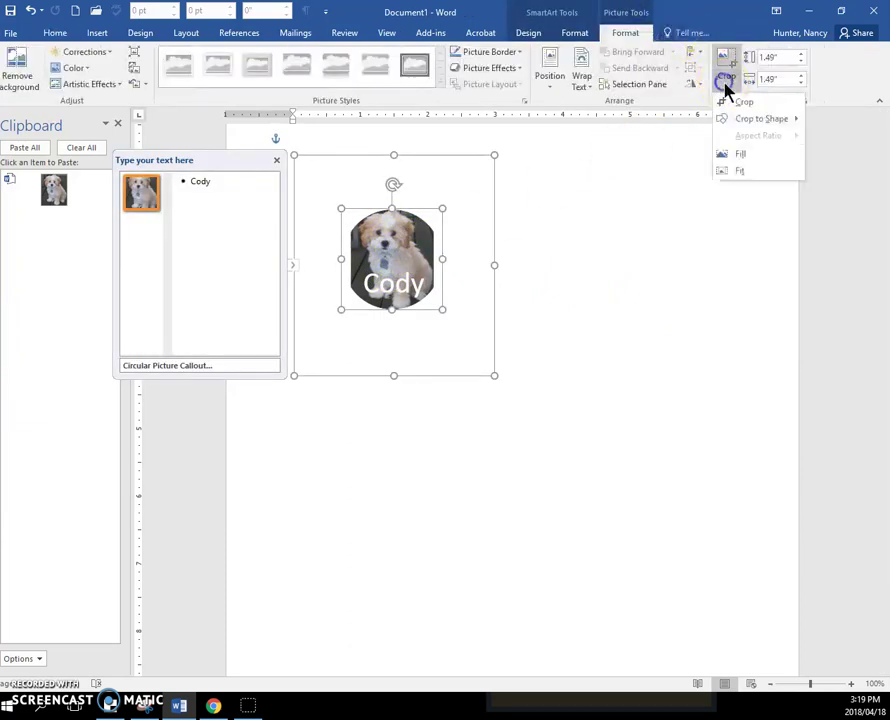
click(748, 157)
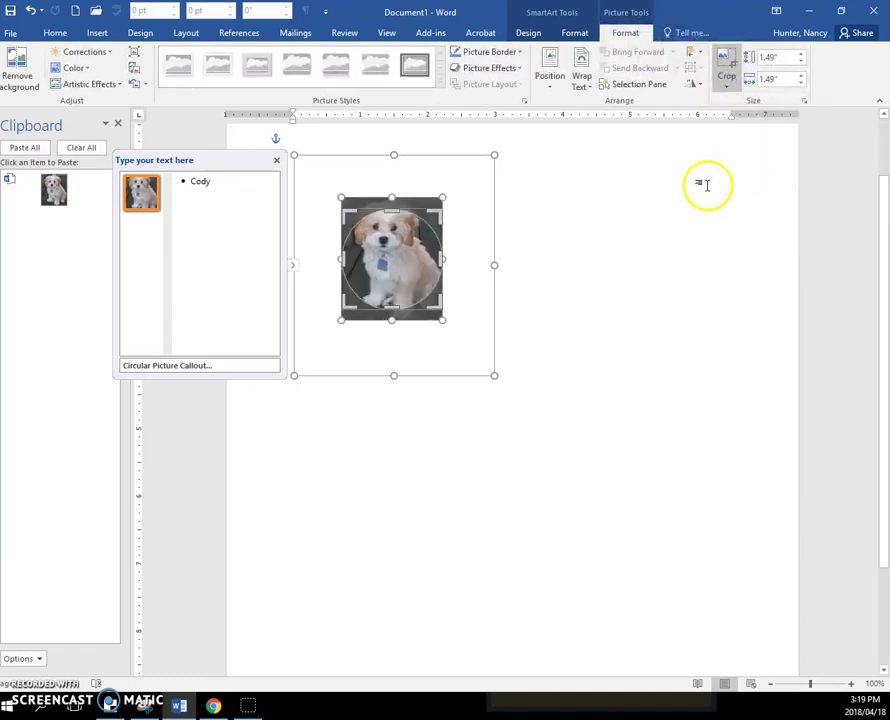
drag(440, 252, 394, 241)
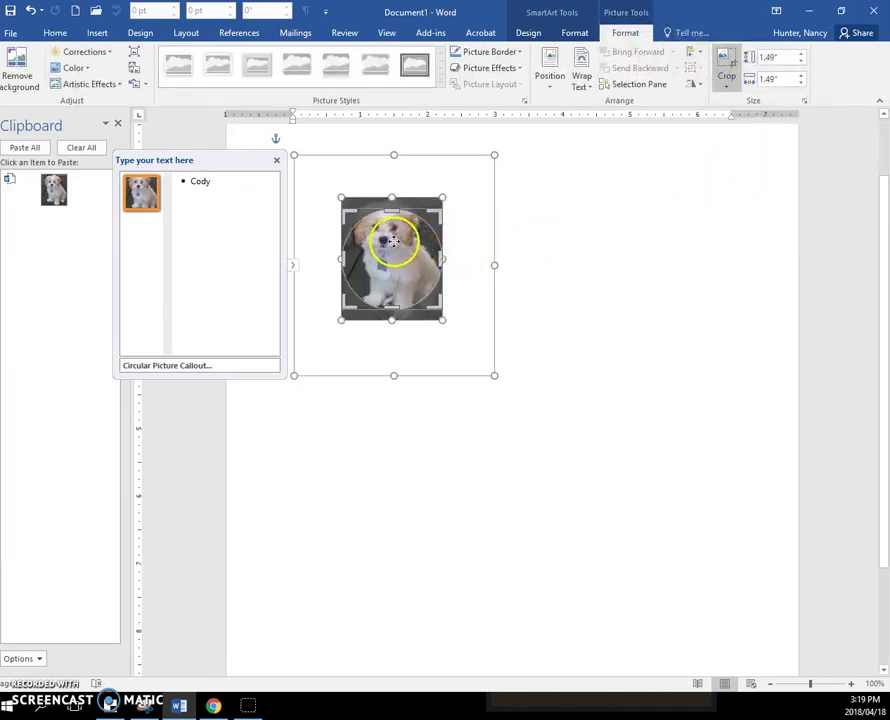
drag(394, 241, 398, 246)
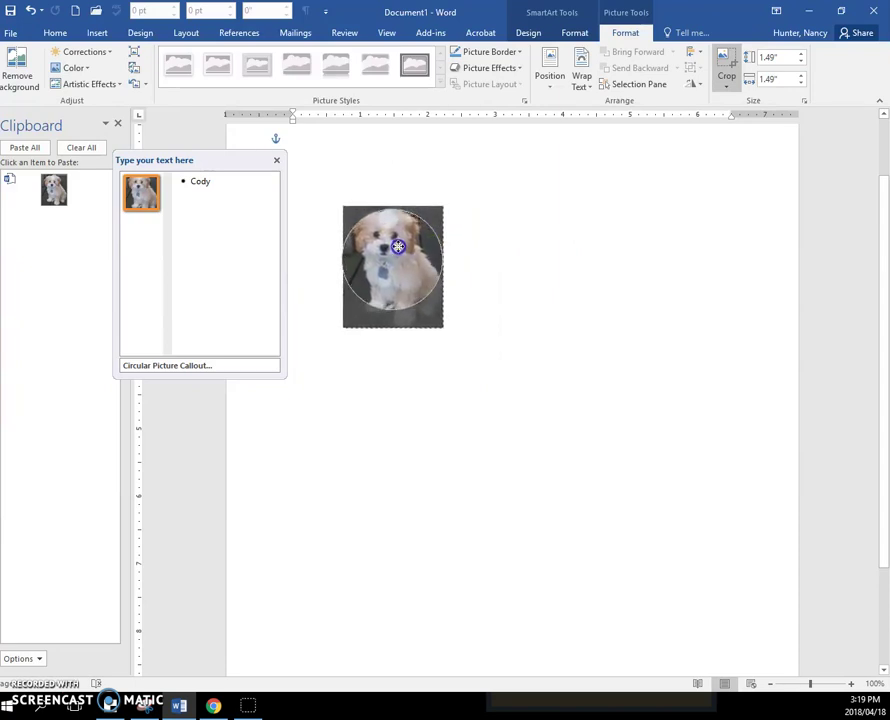
drag(398, 246, 396, 228)
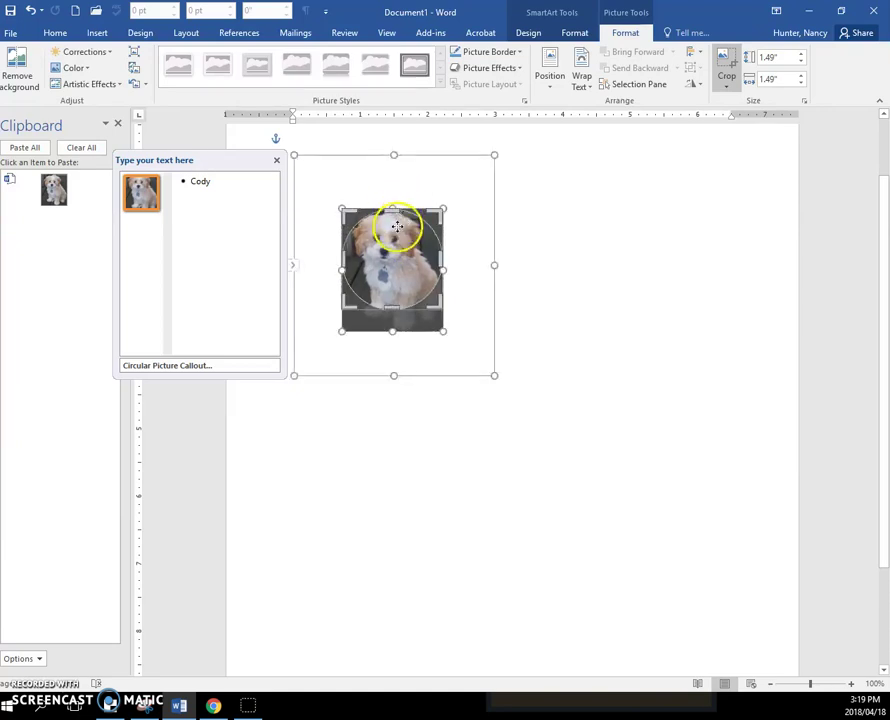
- Paste a second puppy photo from the Clipboard pane onto the new page and select it
click(578, 277)
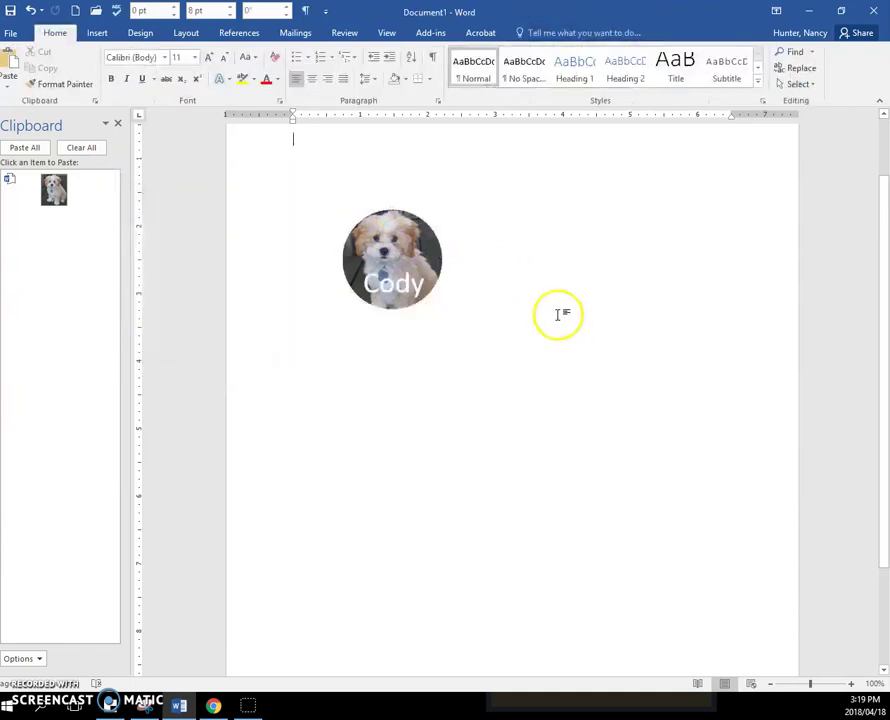
scroll(556, 311, down, 1)
scroll(555, 300, up, 2)
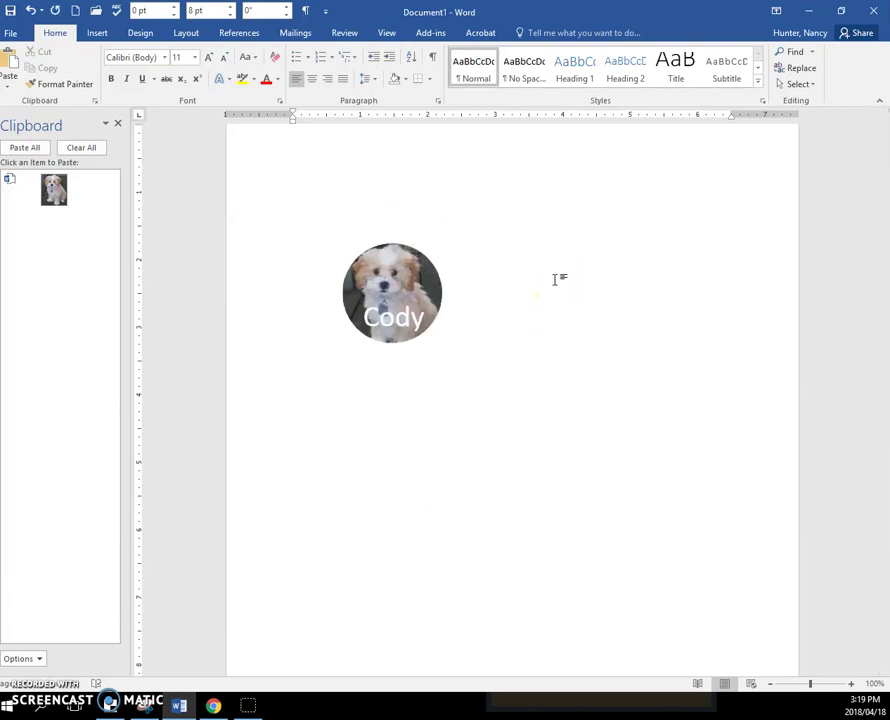
scroll(555, 280, down, 8)
scroll(650, 401, down, 5)
click(60, 192)
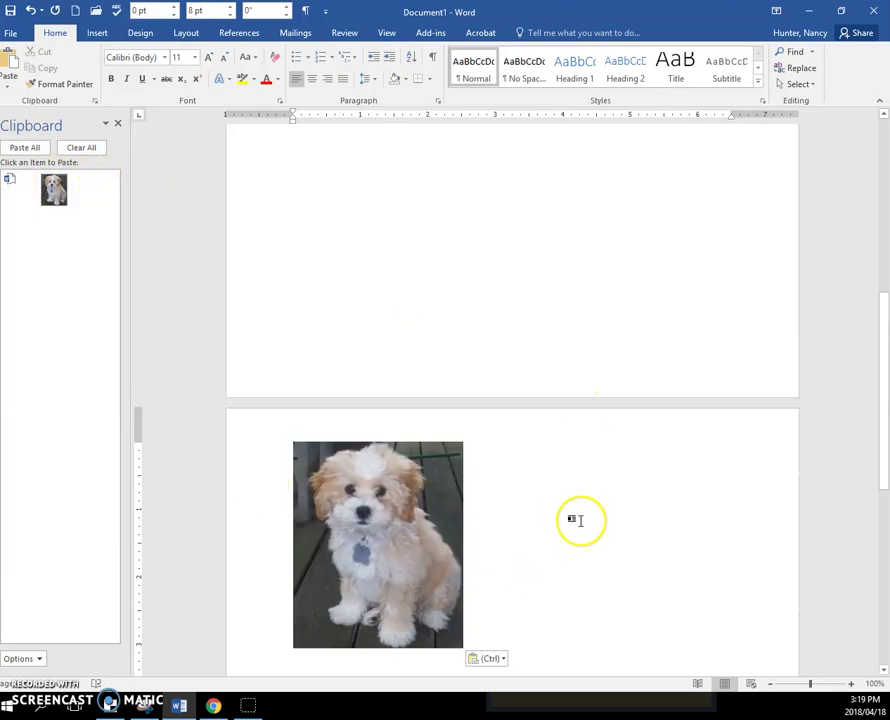
scroll(580, 521, down, 4)
click(428, 343)
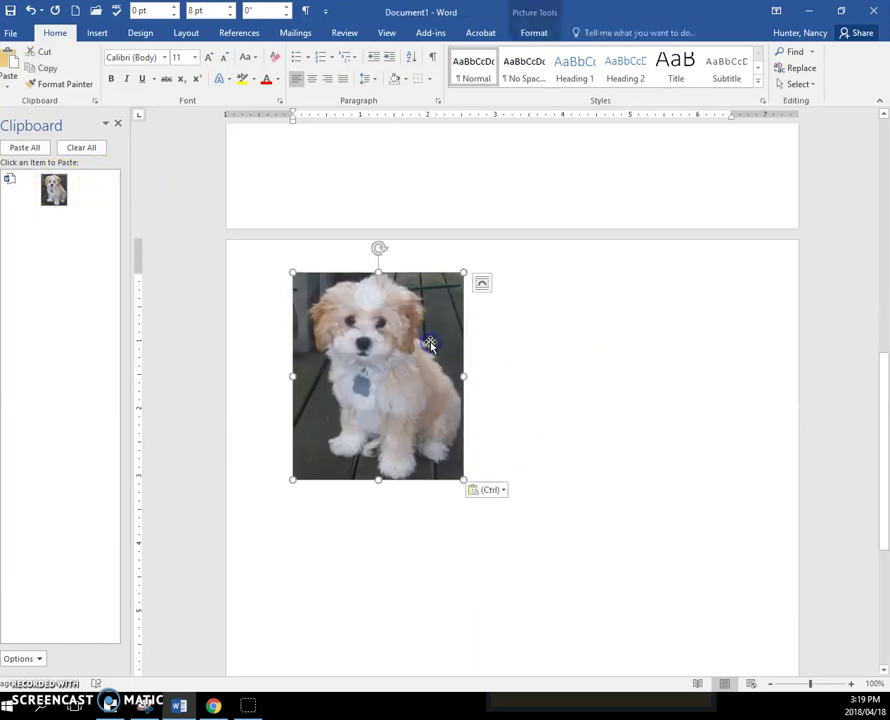
click(536, 32)
- Apply the Bending Picture Caption layout to the second photo with the caption 'Cody'
click(510, 86)
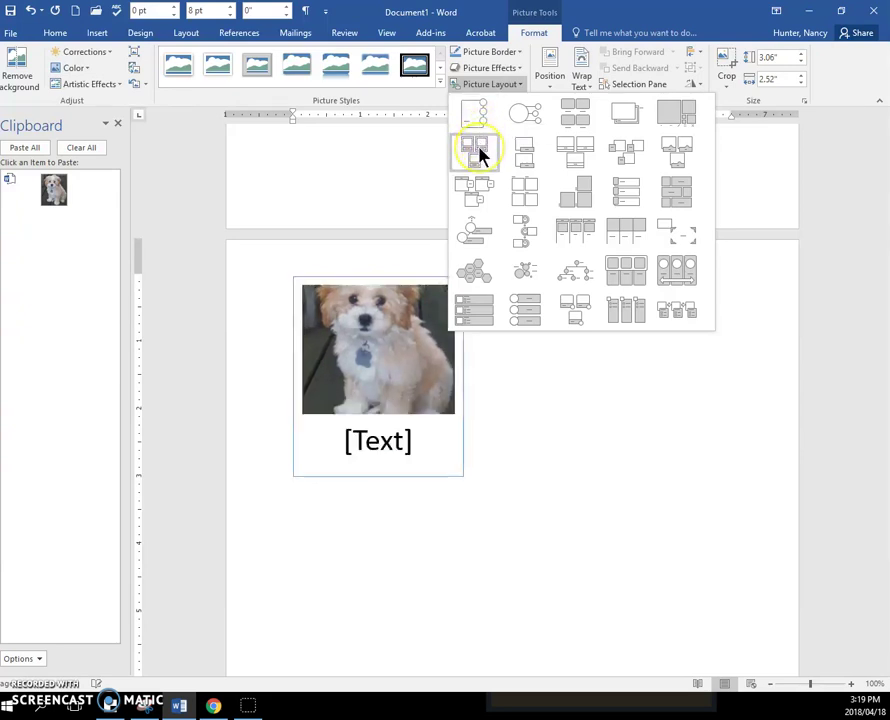
click(520, 156)
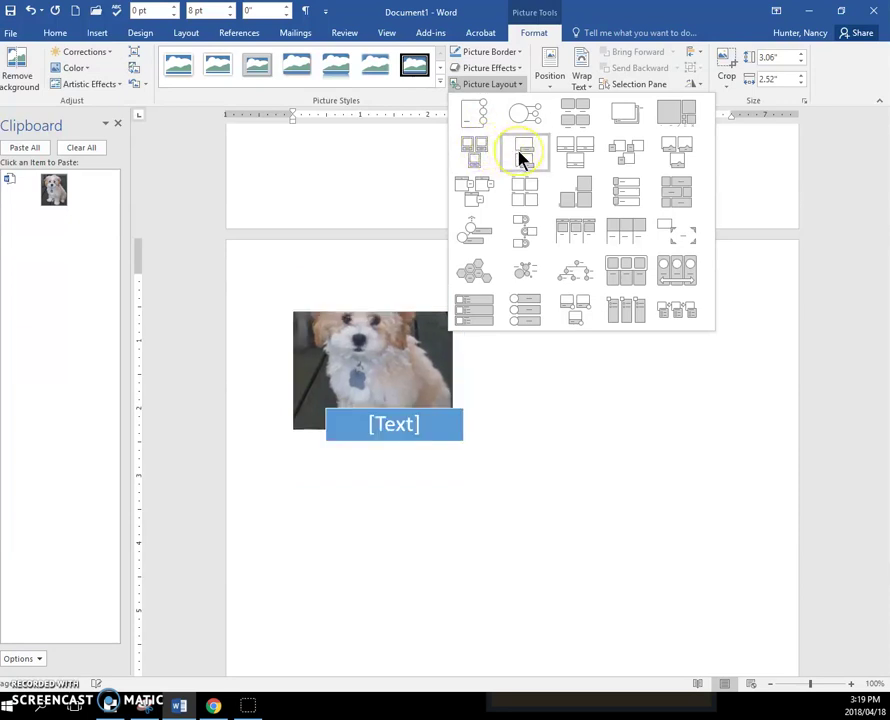
click(524, 156)
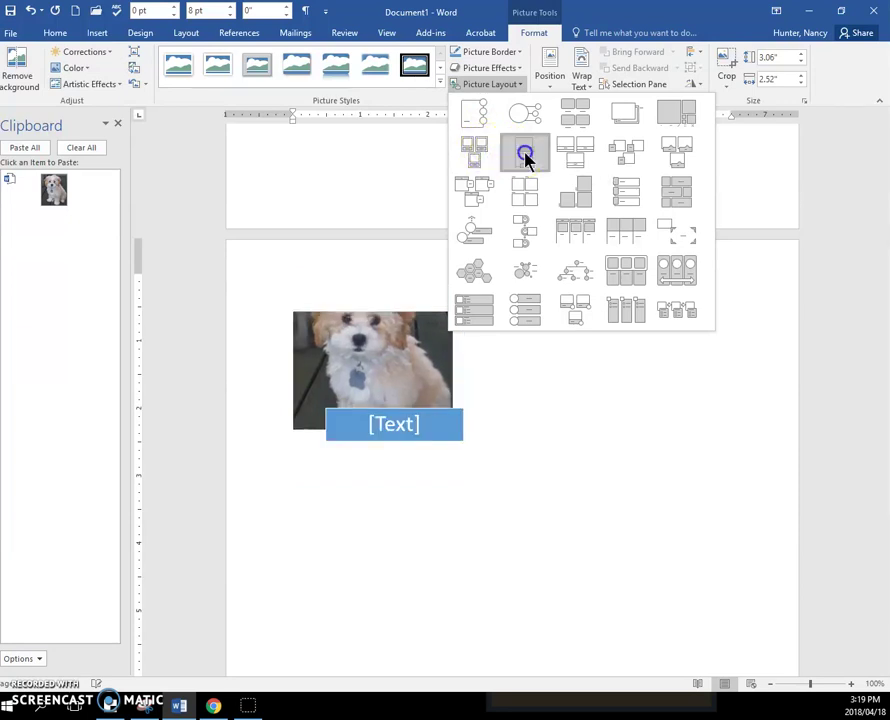
text(Cody)
click(602, 292)
click(690, 379)
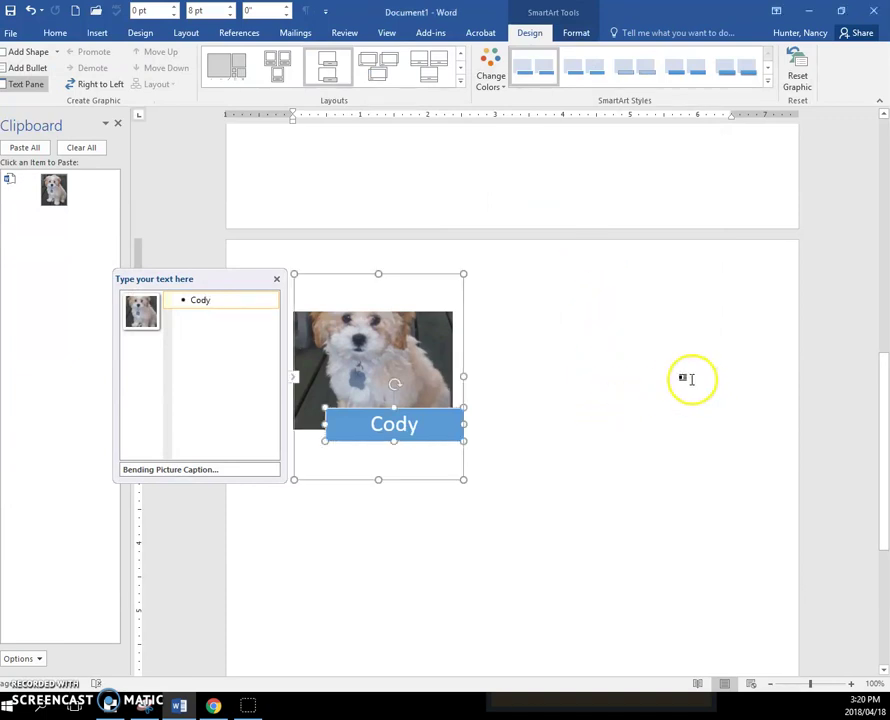
- Crop the bending-caption photo to Fill and move it down so the dog's head shows
click(432, 355)
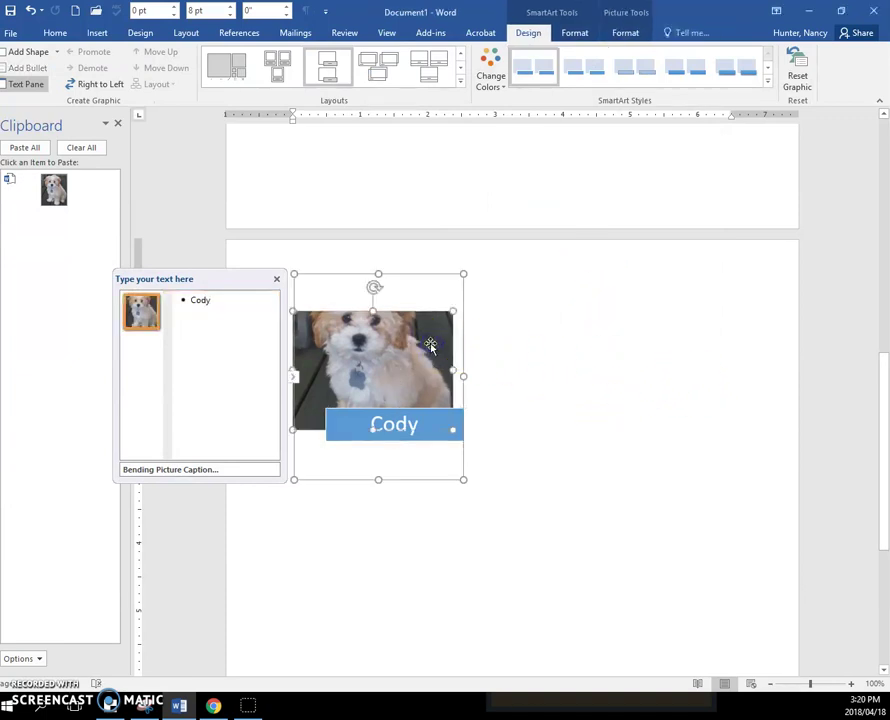
click(630, 25)
click(728, 87)
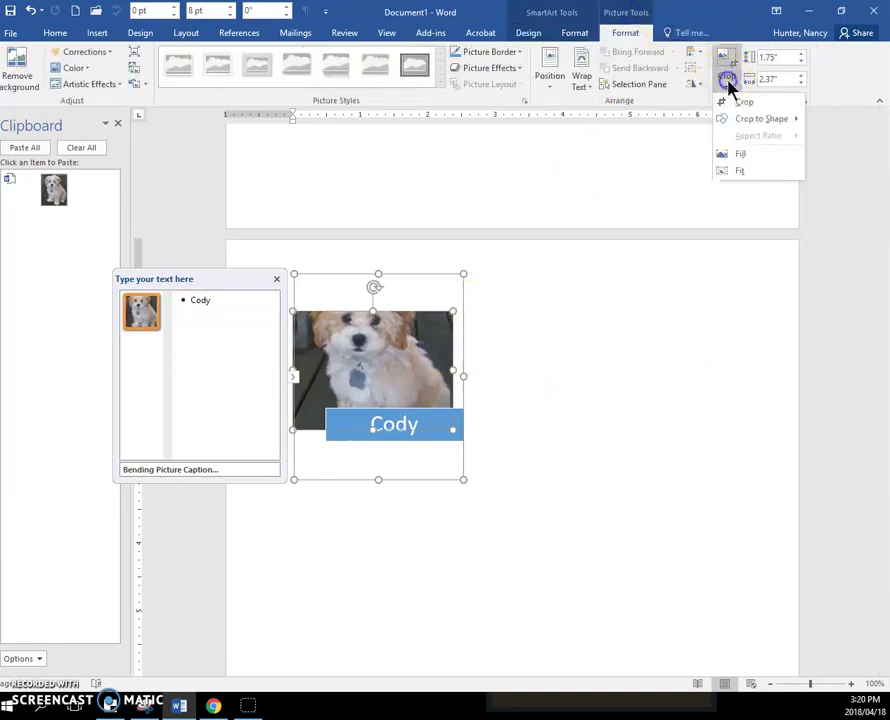
click(745, 155)
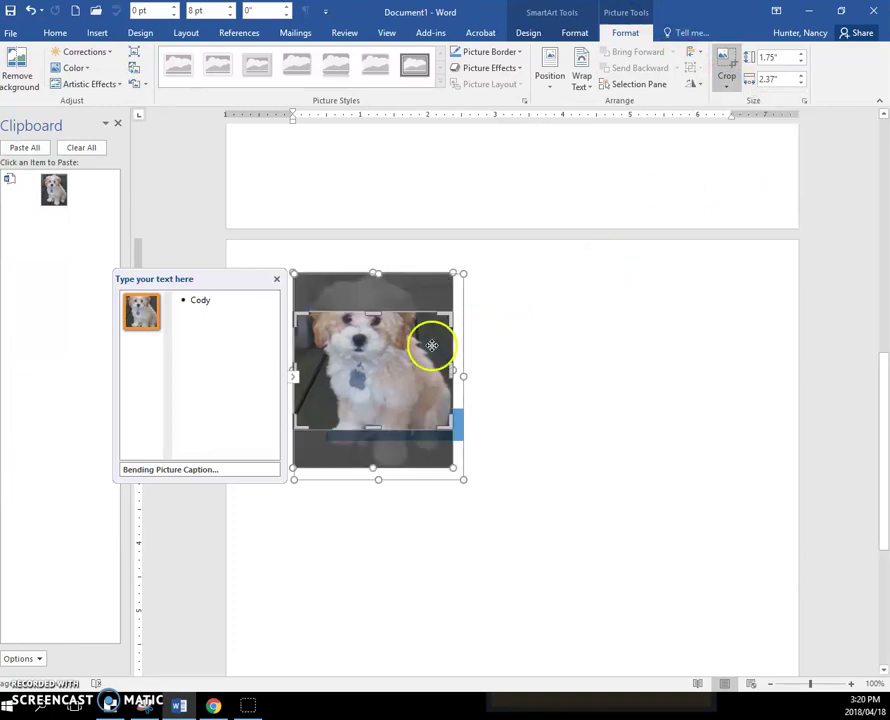
drag(401, 335, 401, 372)
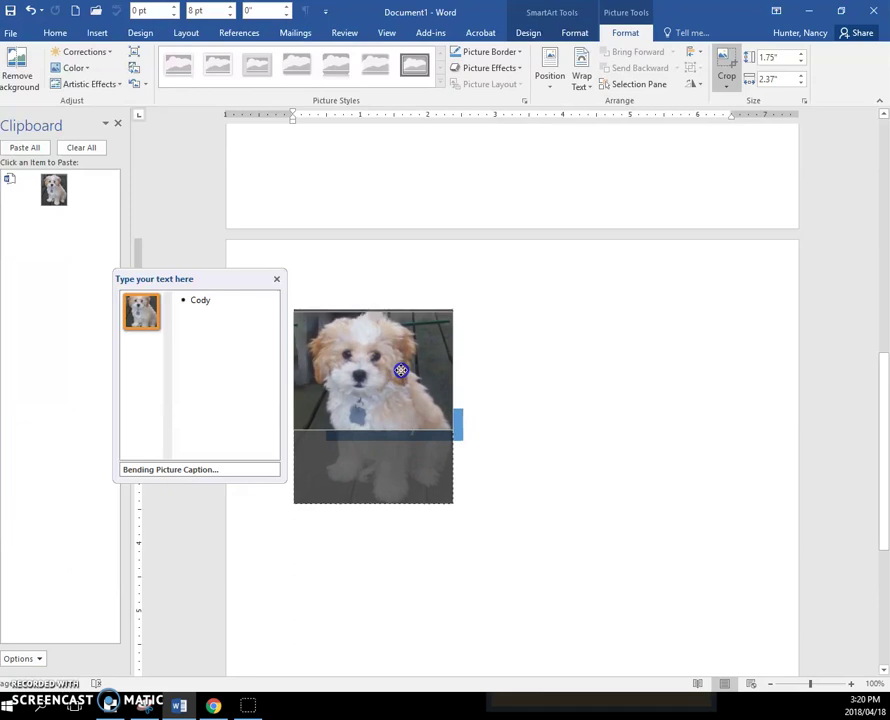
click(542, 391)
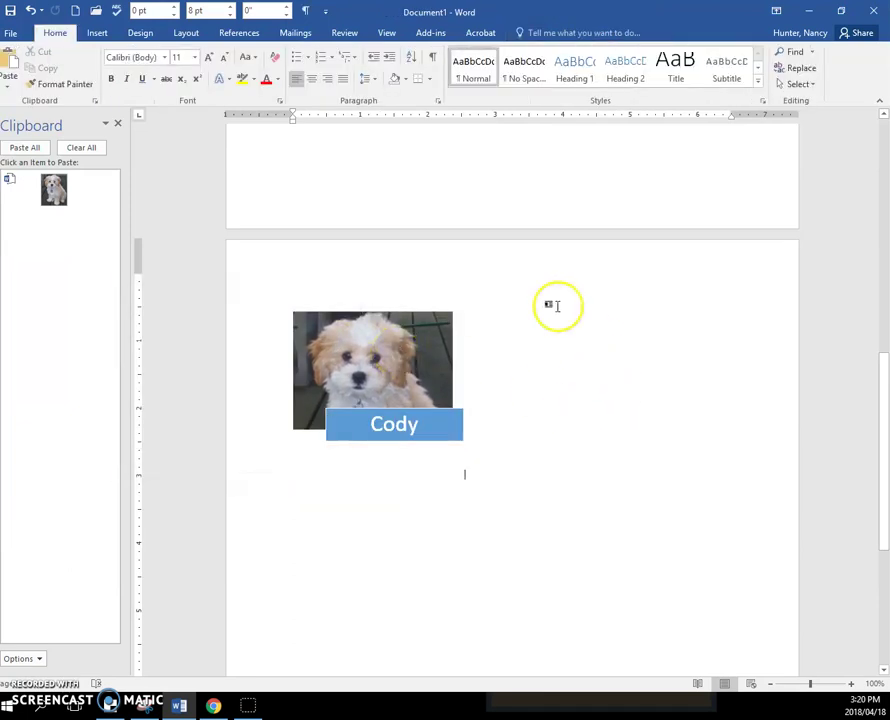
scroll(575, 388, down, 3)
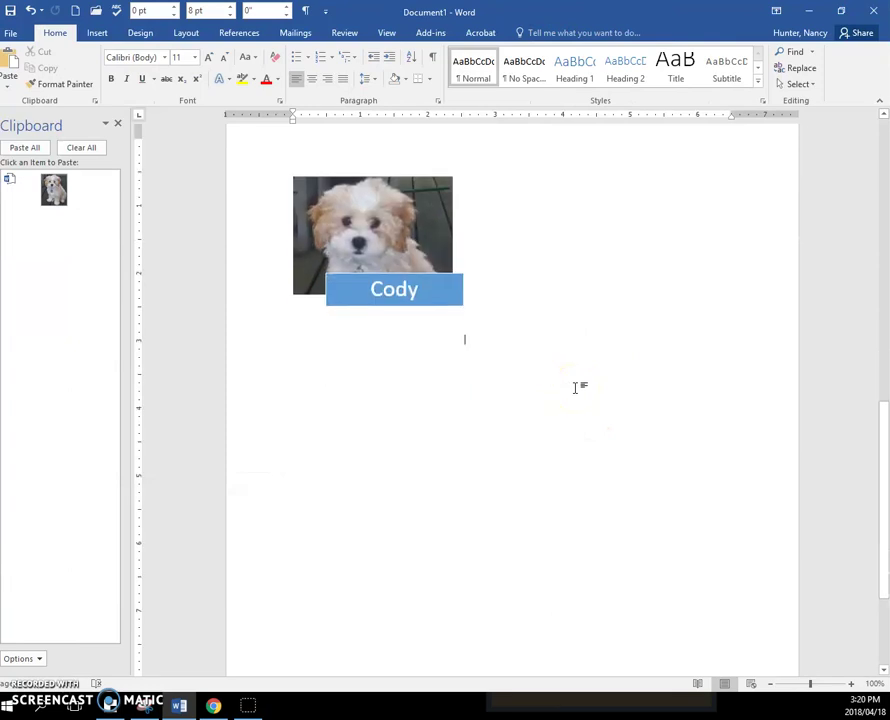
- Paste a third puppy photo and apply Vertical Picture Accent List with the caption 'Cody'
click(62, 195)
click(429, 433)
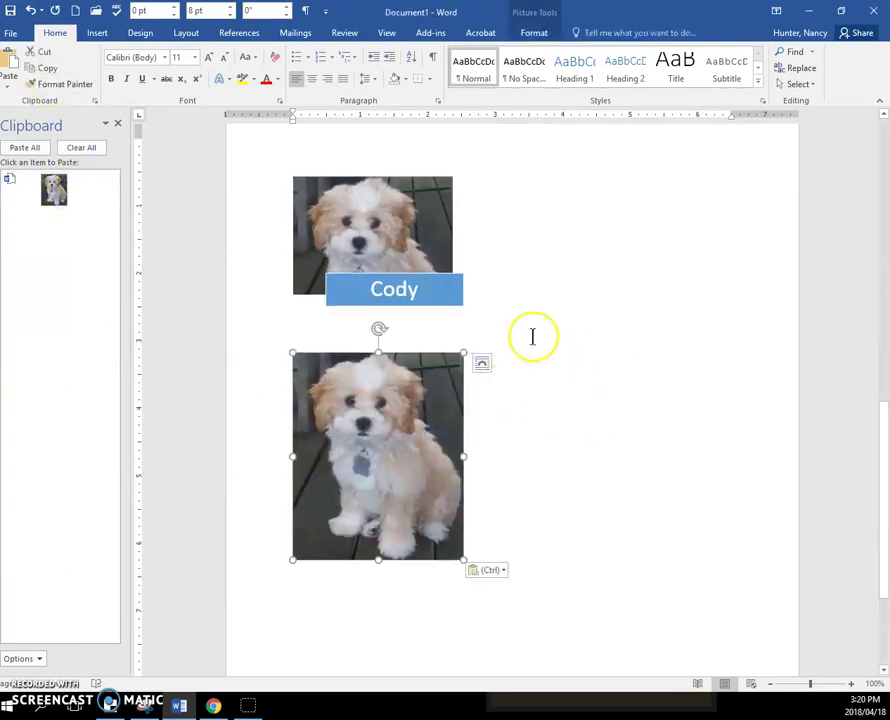
click(535, 32)
click(509, 86)
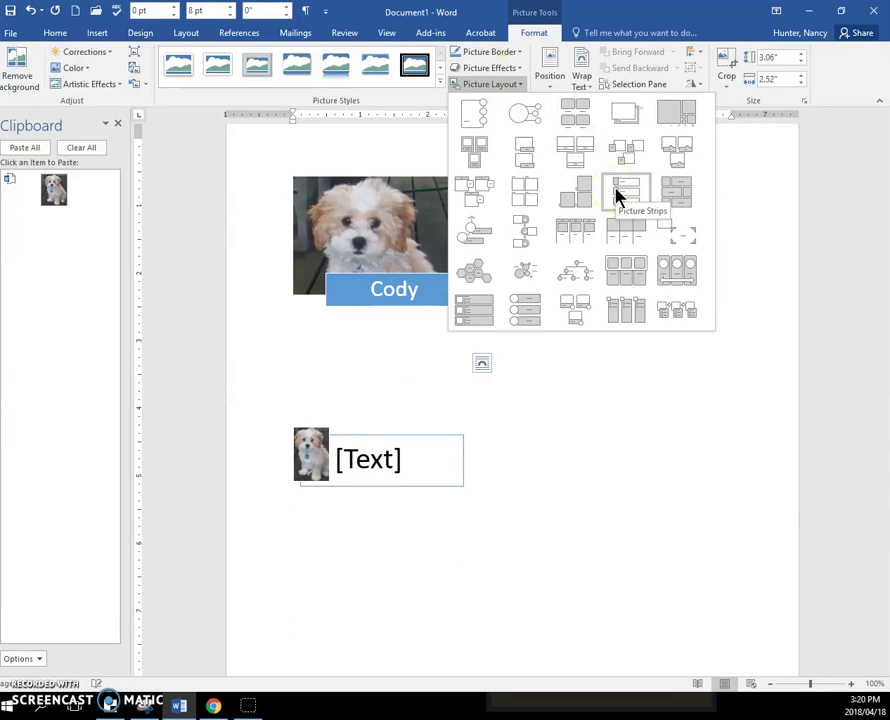
click(532, 315)
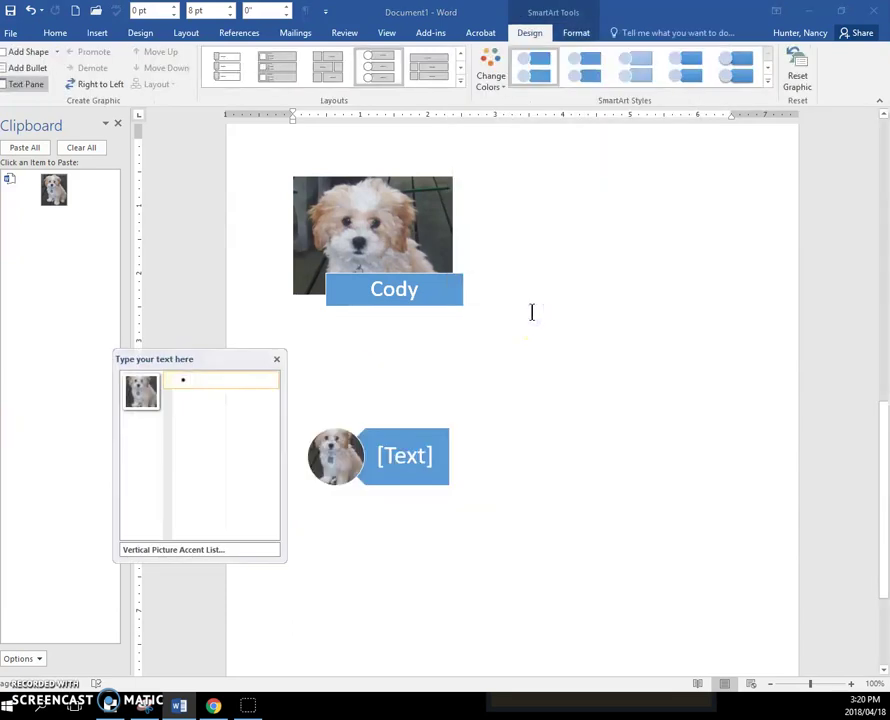
text(cody)
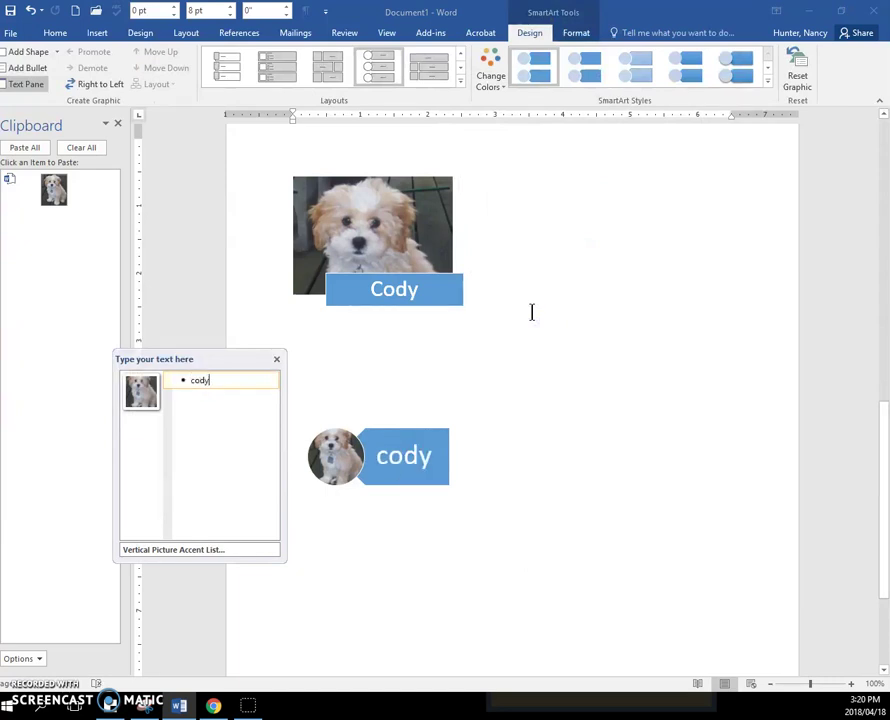
key(BackSpace)
key(BackSpace)
text(Cody)
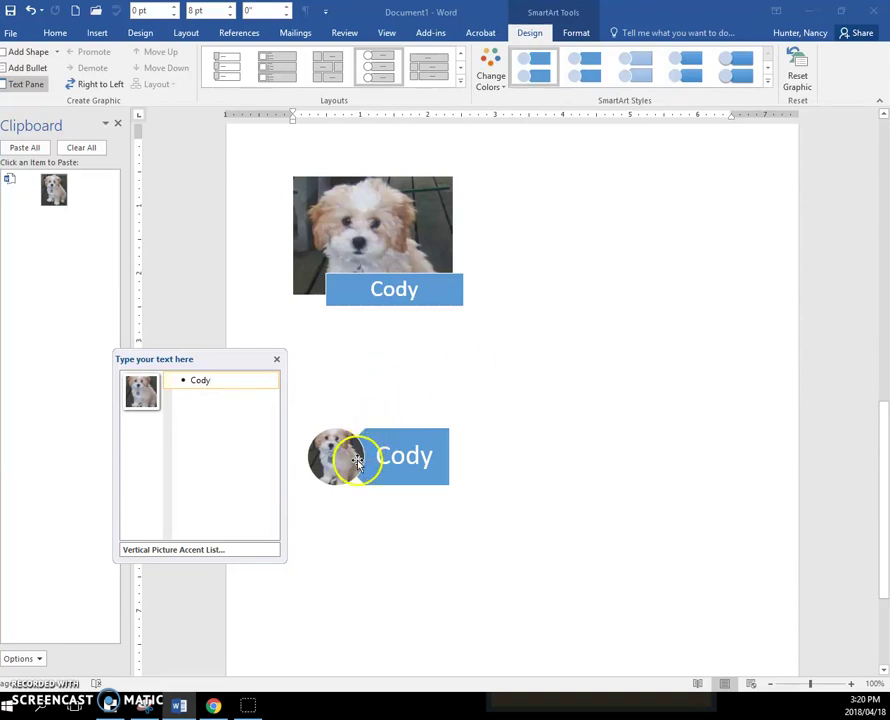
- Crop the third photo's circular picture to Fill and nudge the dog toward the centre
click(340, 457)
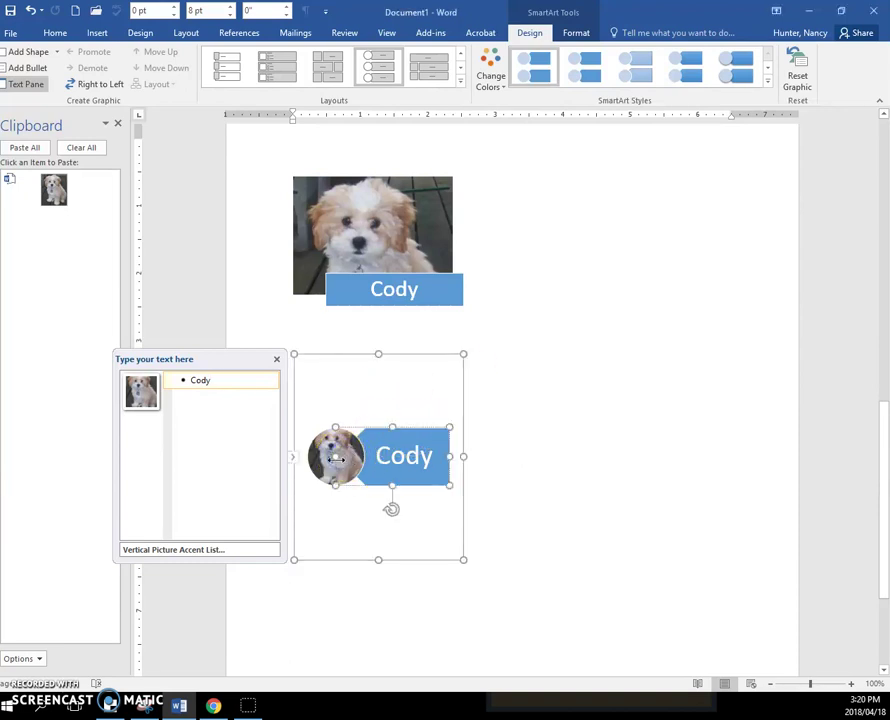
click(326, 459)
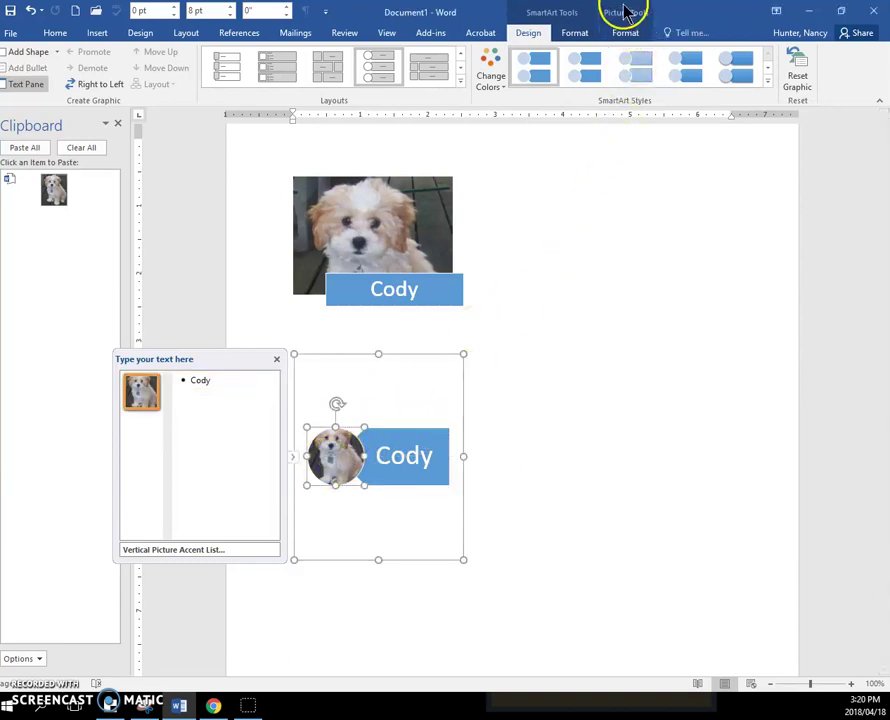
click(625, 20)
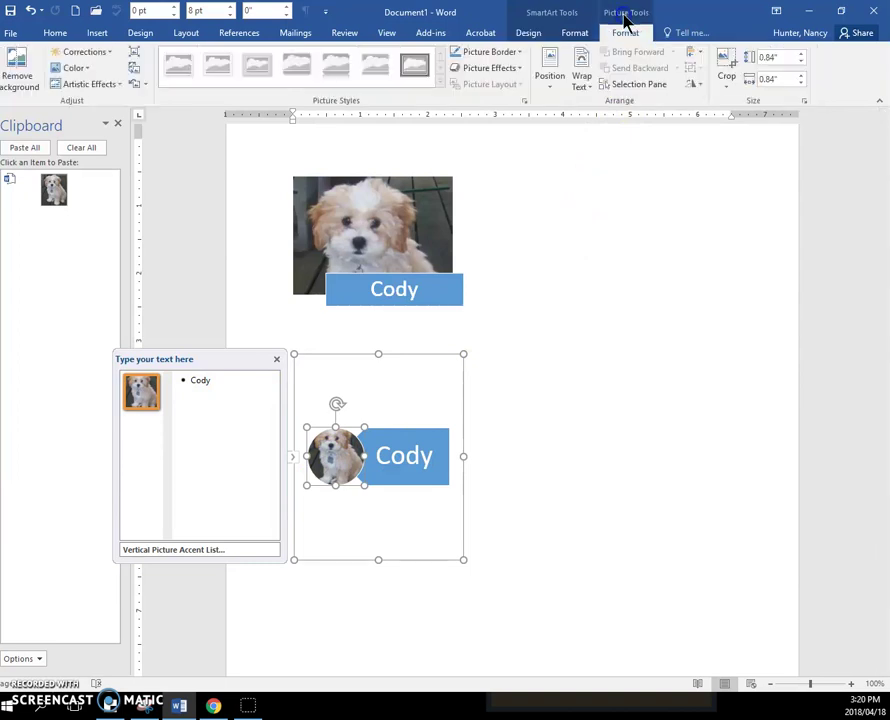
click(728, 84)
click(737, 156)
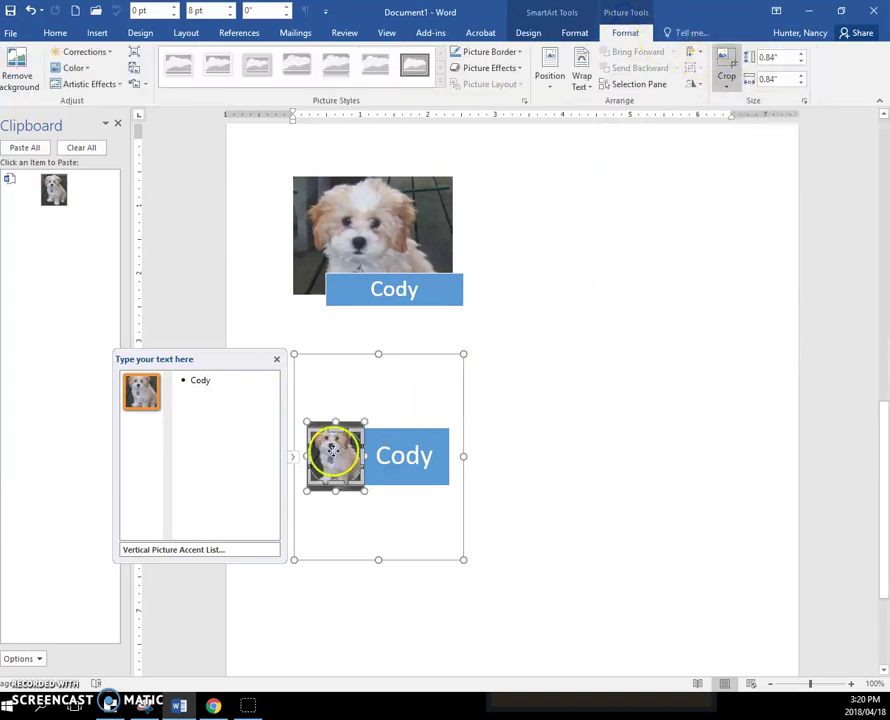
drag(344, 453, 342, 450)
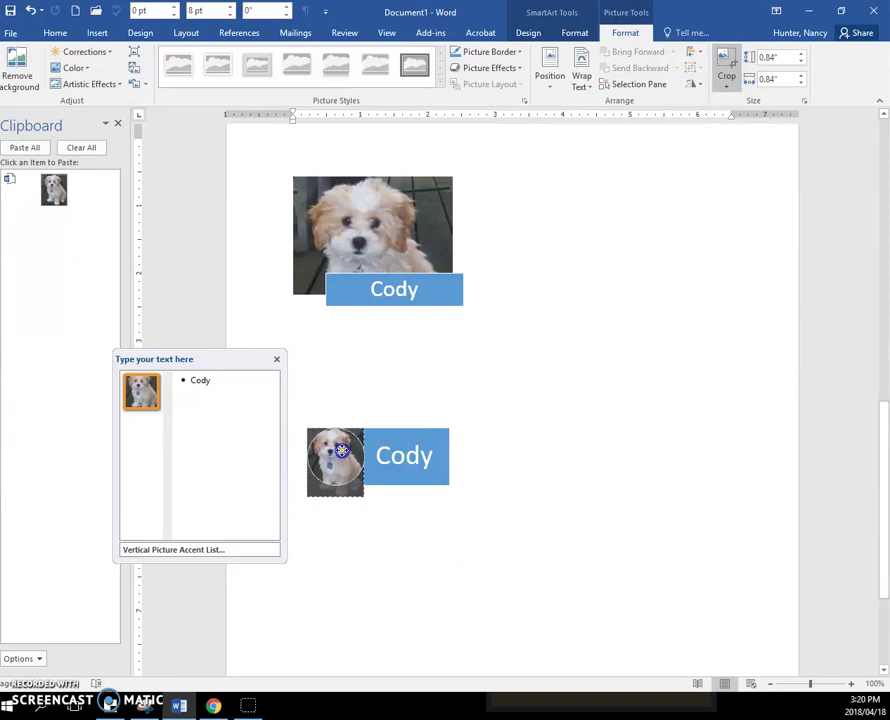